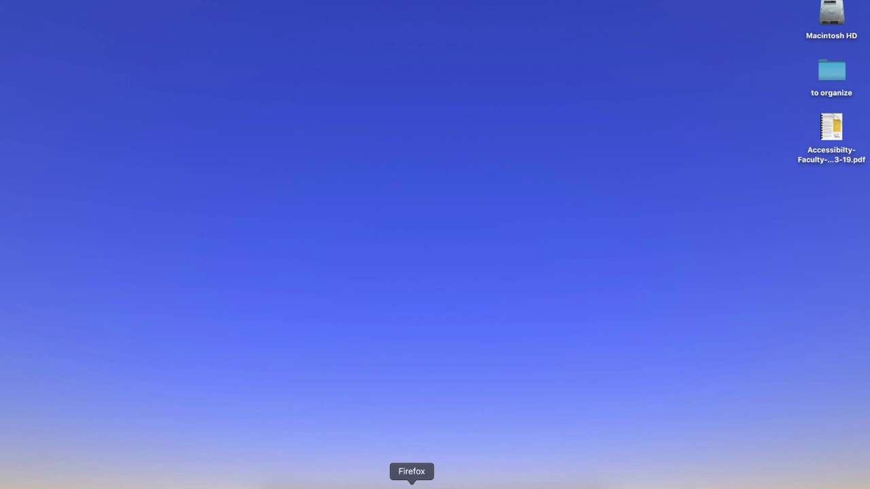
Open canvas.yale.edu in Firefox.
click(411, 484)
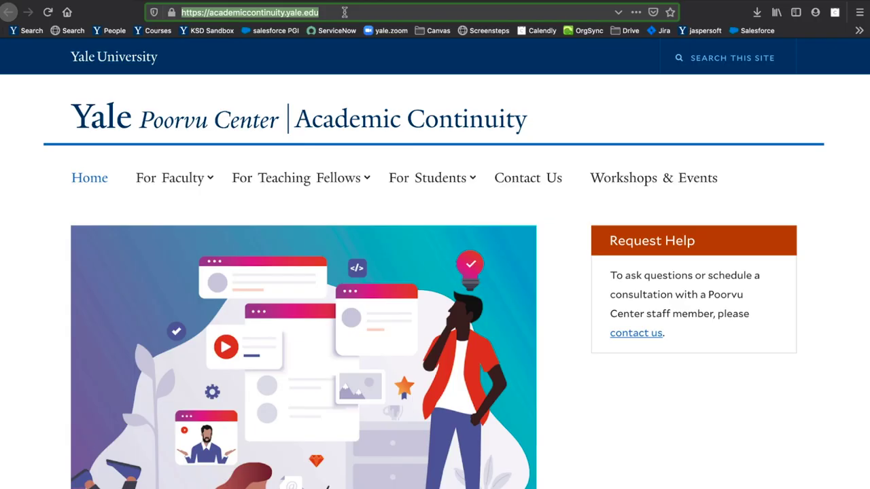
click(178, 12)
text(can)
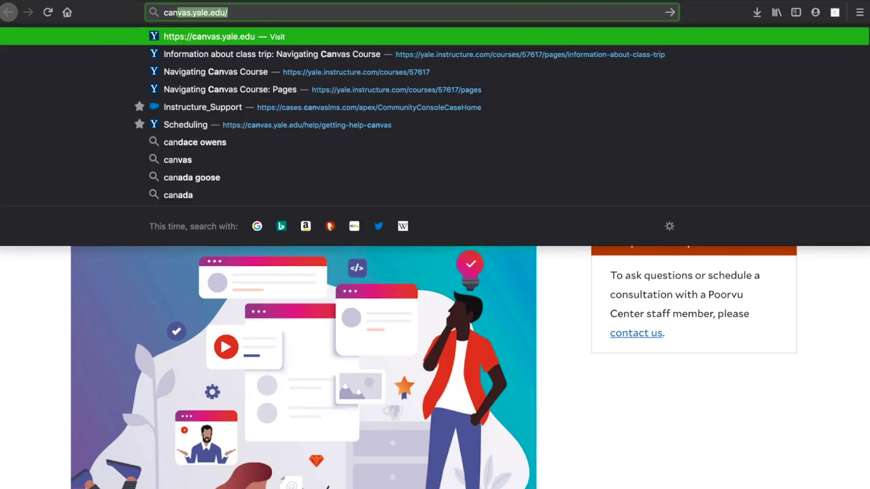
text(vas.yale.edu/)
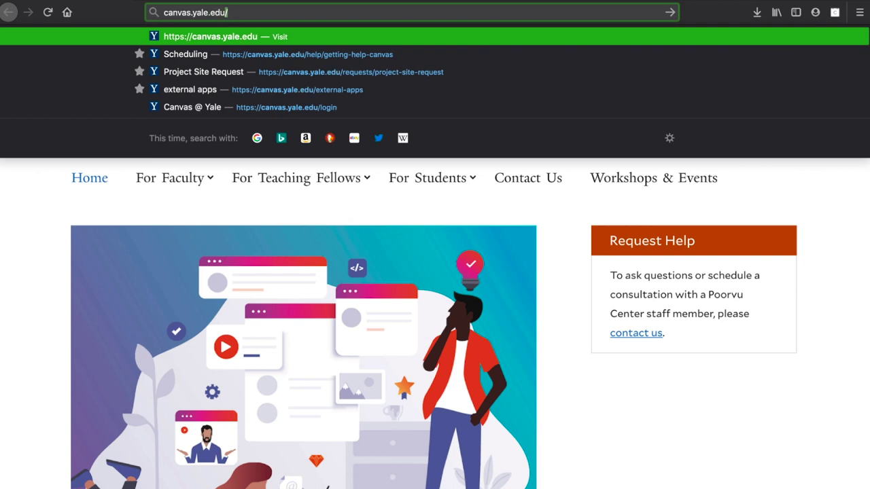
key(Return)
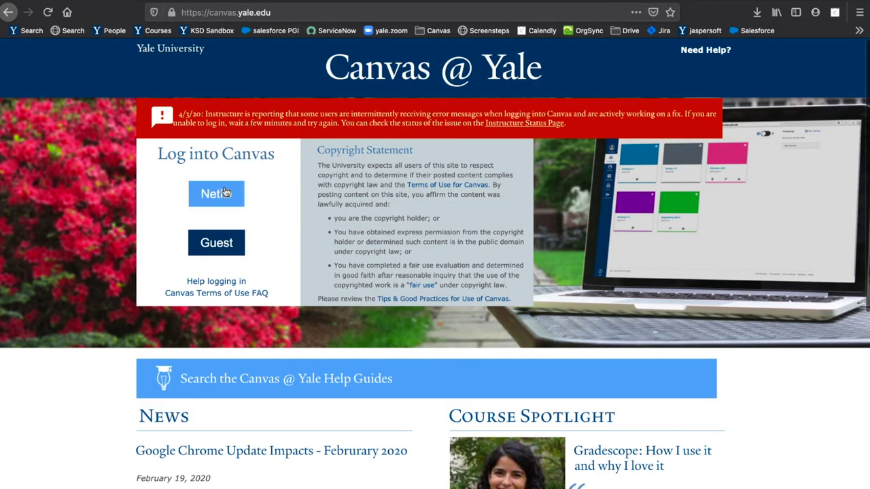
Sign in with NetID and drag the Navigating Canvas Course card into the third dashboard slot.
click(225, 195)
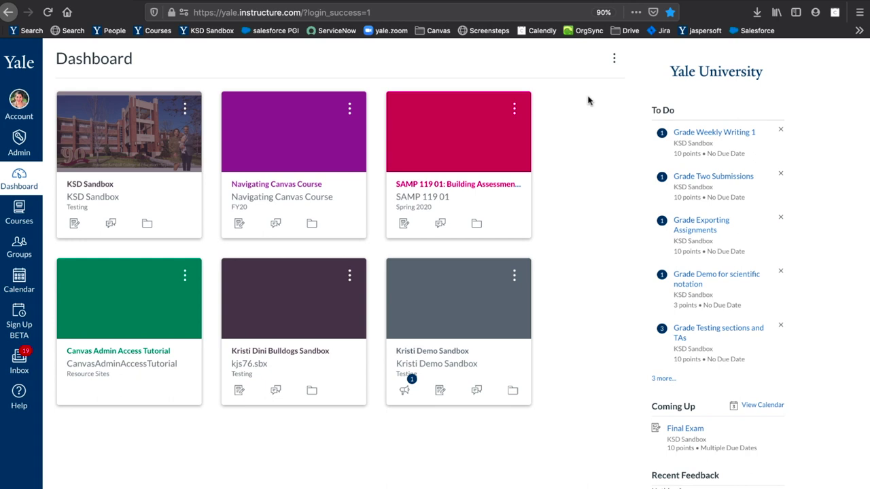
click(614, 60)
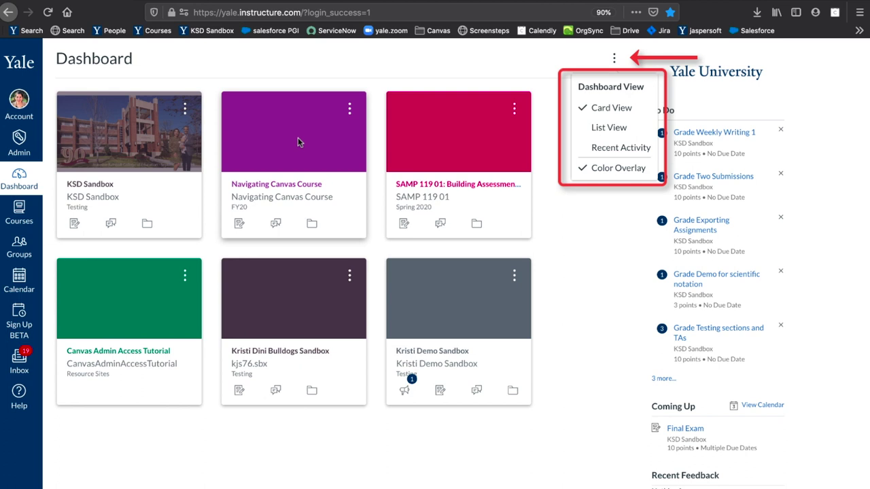
drag(298, 139, 467, 141)
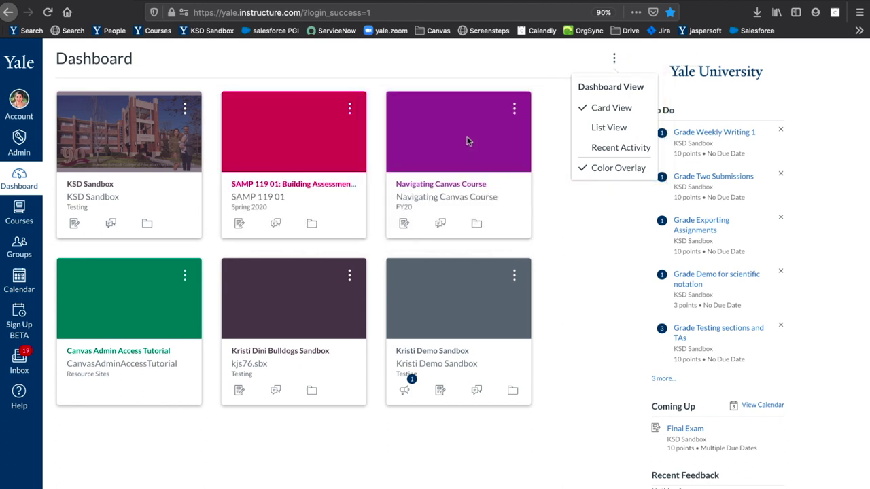
In Navigating Canvas Course, choose Syllabus as the home page, save, and publish the course.
click(409, 146)
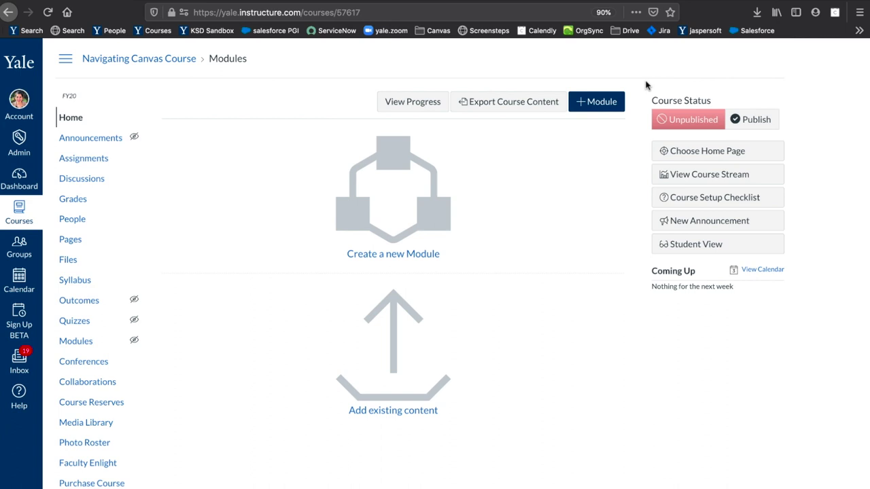
click(765, 155)
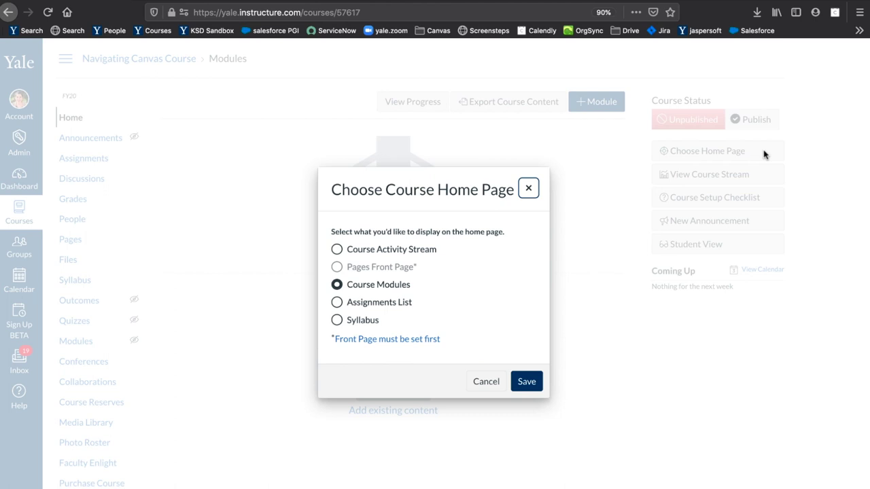
click(367, 320)
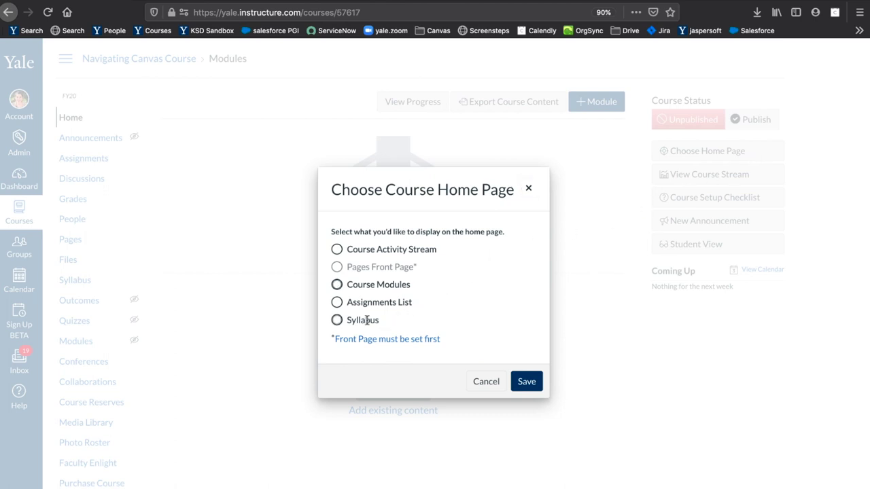
click(527, 382)
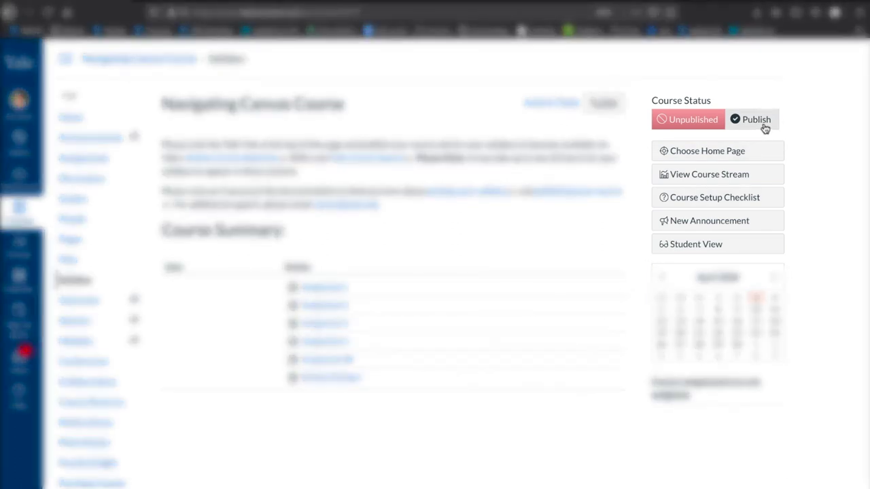
click(763, 125)
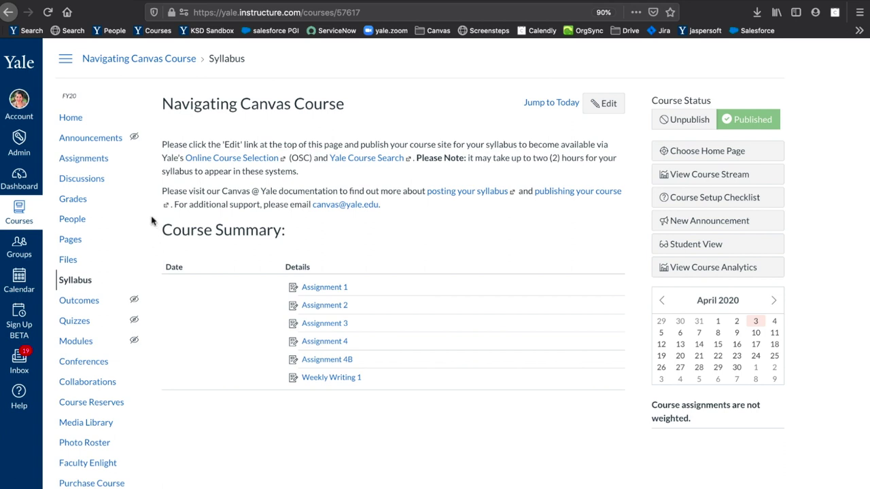
Look at the new-announcement form, then start a new assignment from the Assignments list.
click(101, 138)
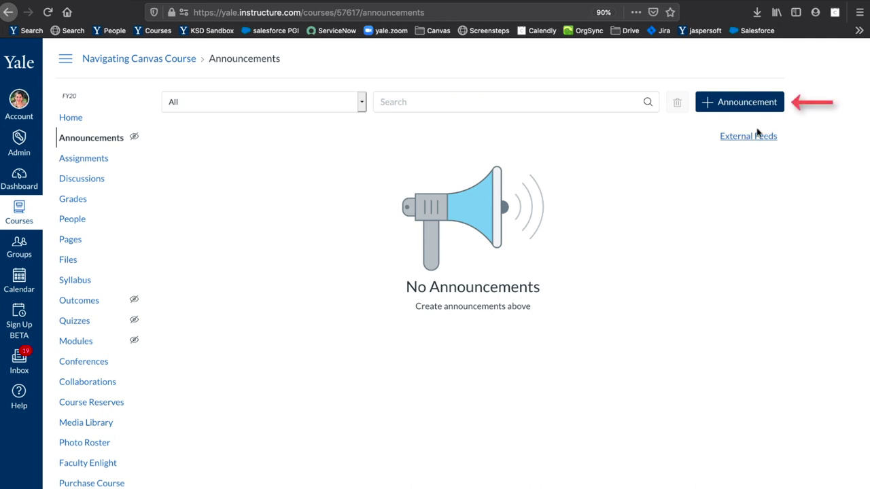
click(742, 104)
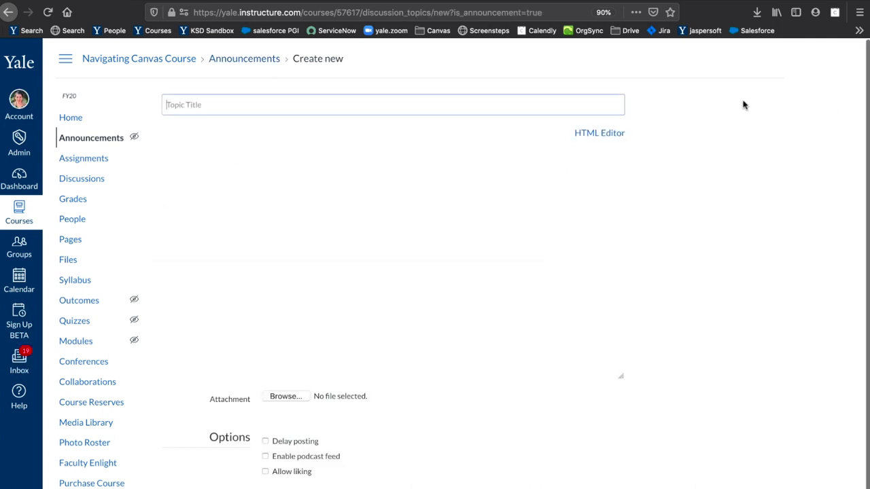
click(92, 138)
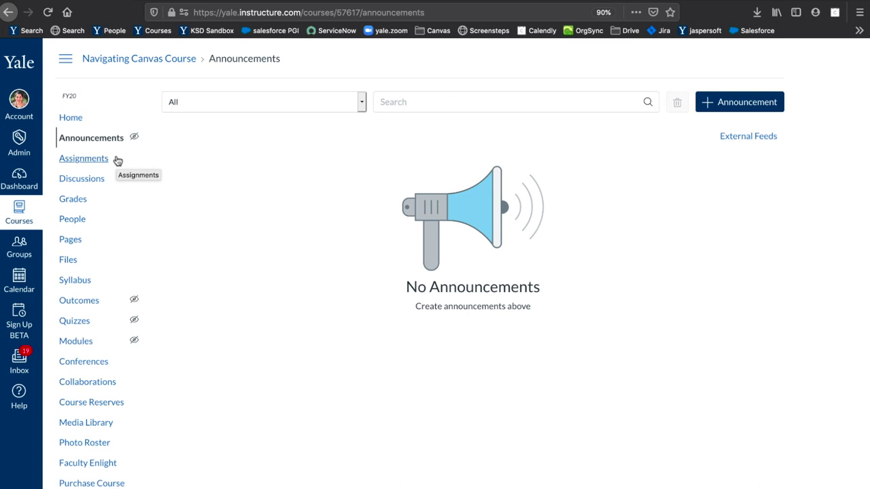
click(95, 159)
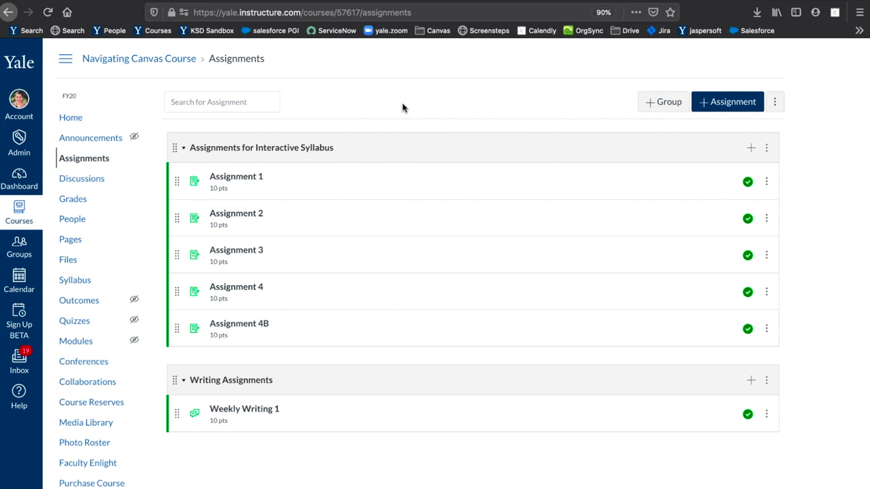
click(738, 107)
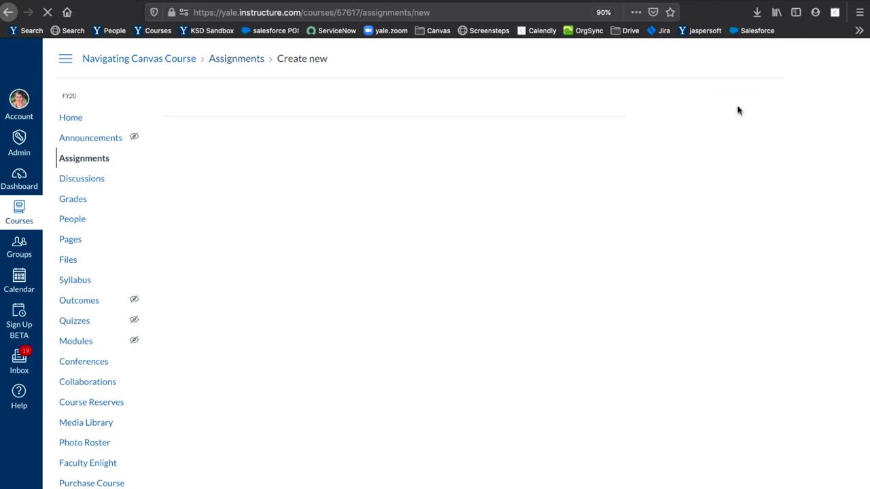
Open the Weekly Writing 1 discussion from the course Discussions.
click(93, 180)
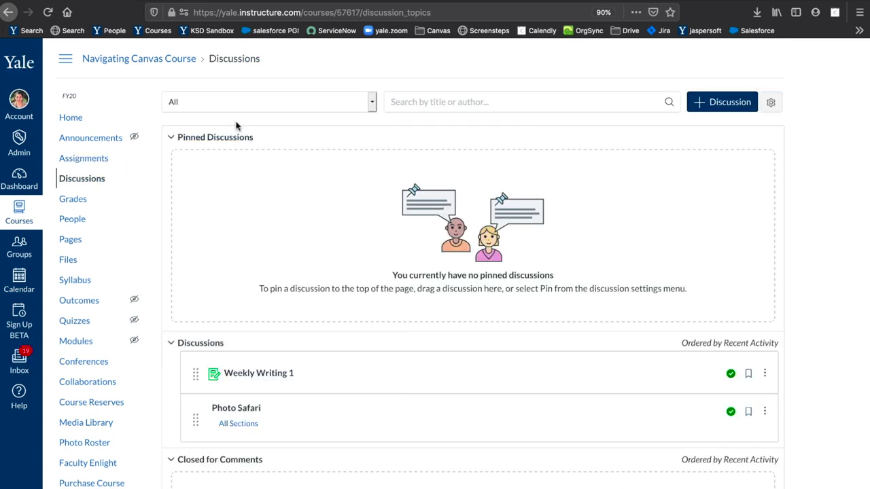
scroll(236, 126, down, 3)
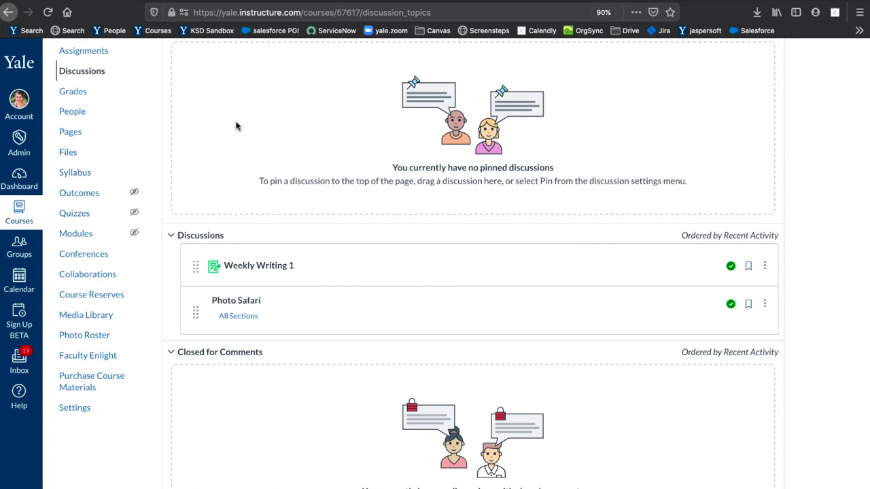
click(249, 267)
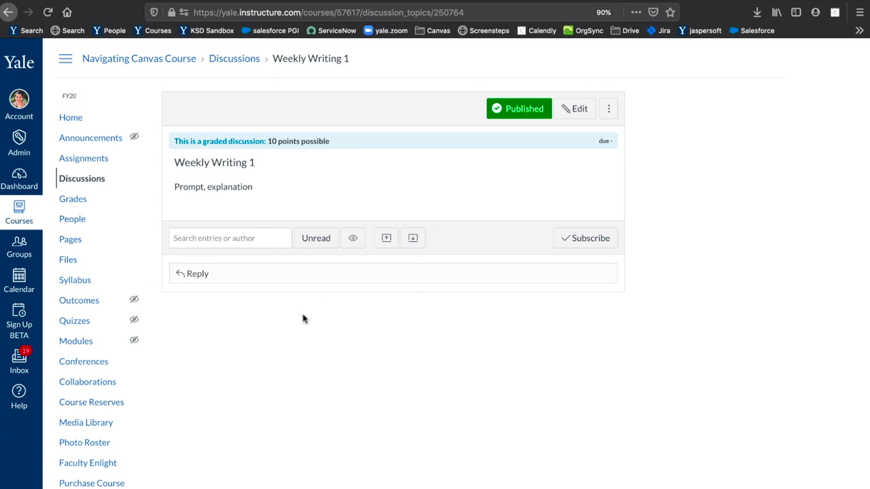
View the course gradebook, then return to the course home page.
click(81, 204)
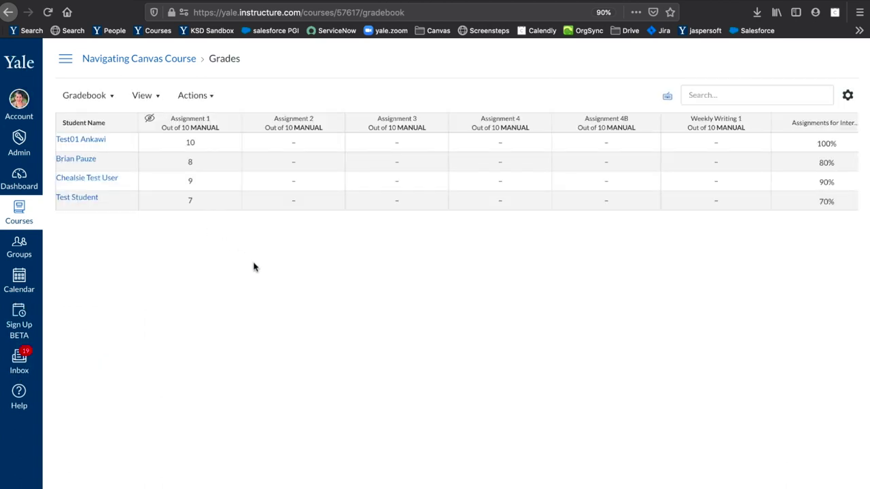
scroll(253, 267, right, 3)
scroll(253, 267, left, 3)
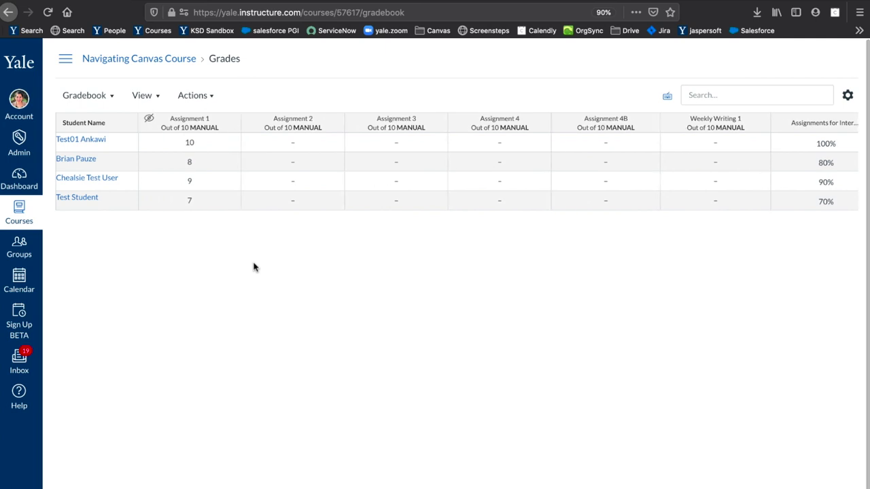
click(136, 61)
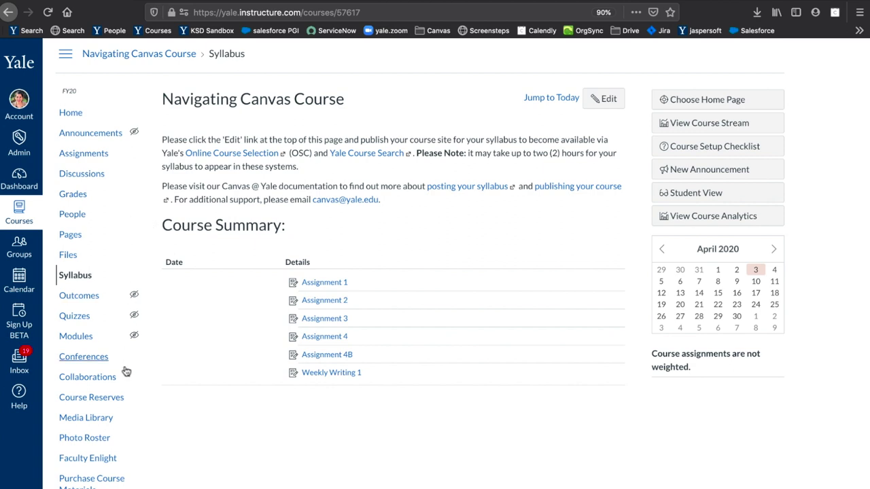
From People, open the Photo Roster and switch its Roster View to LIST.
click(75, 215)
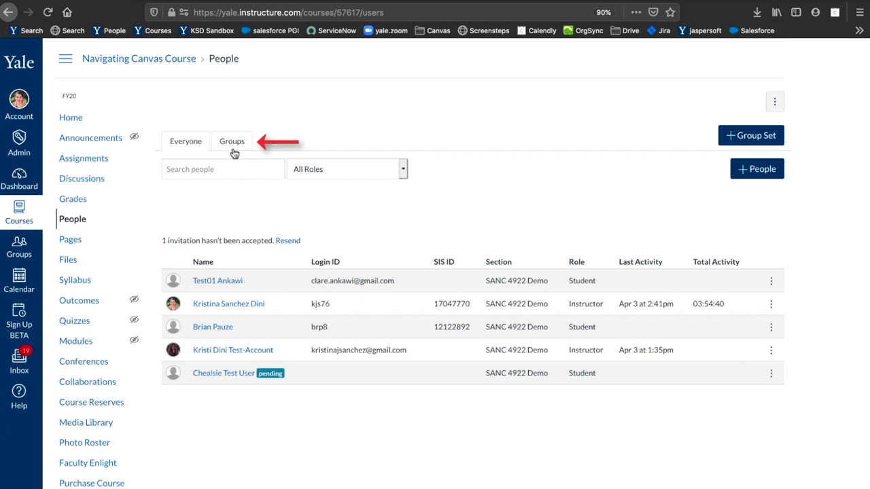
click(106, 447)
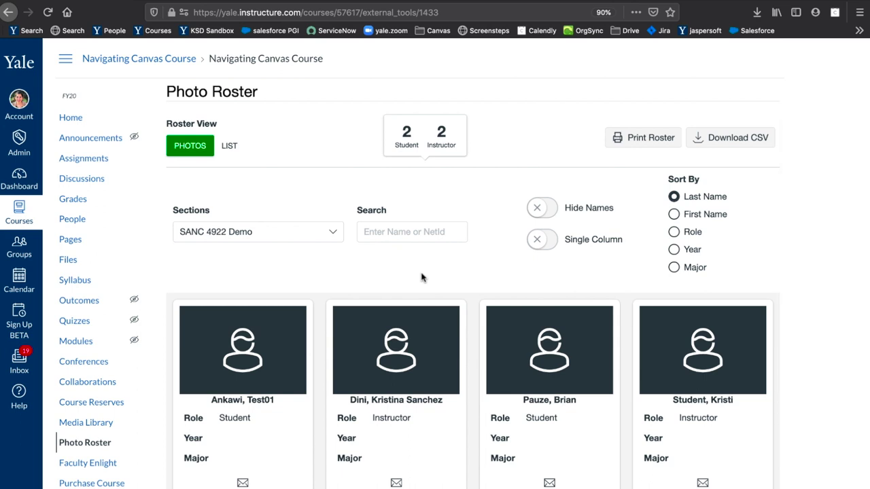
click(229, 147)
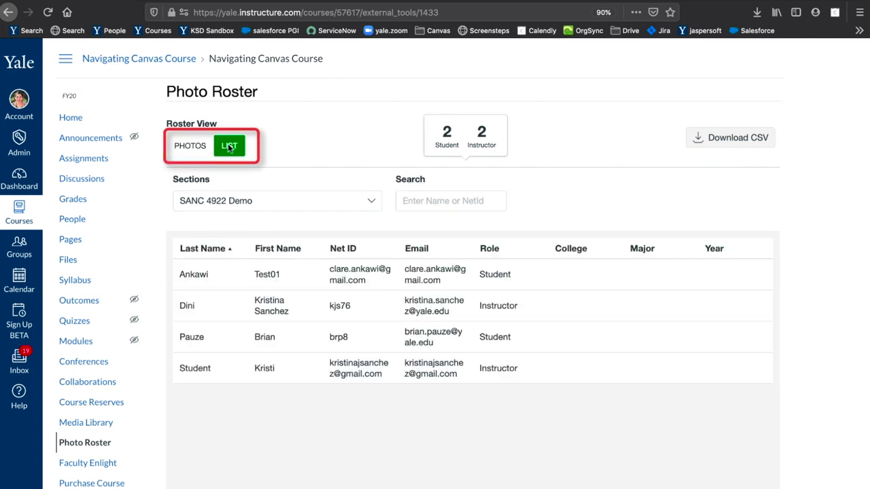
Open the Information about class trip page from the course Pages.
click(77, 246)
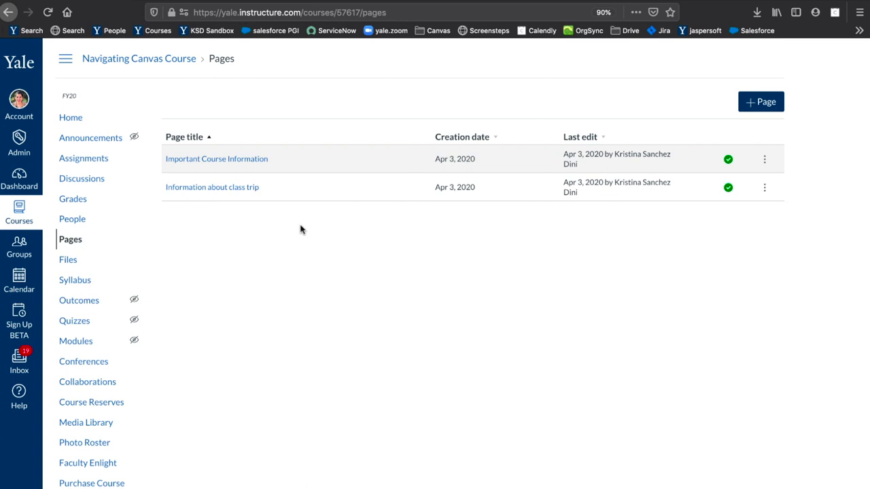
click(228, 188)
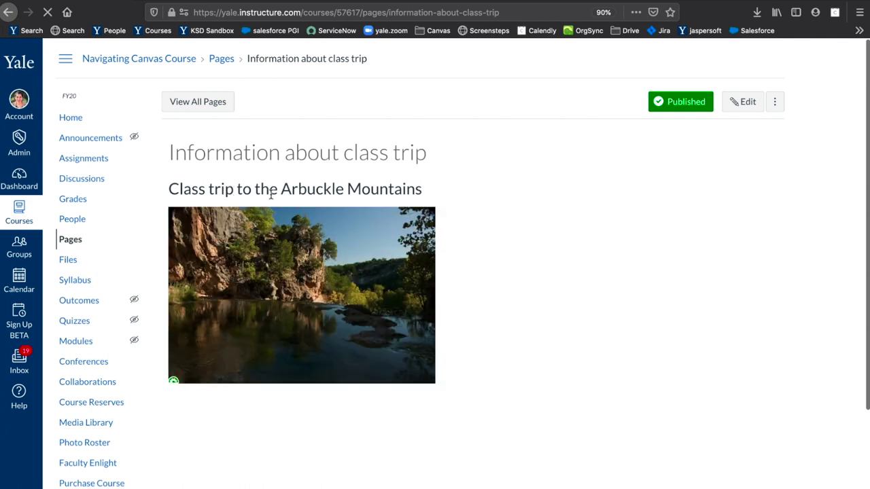
scroll(288, 269, down, 2)
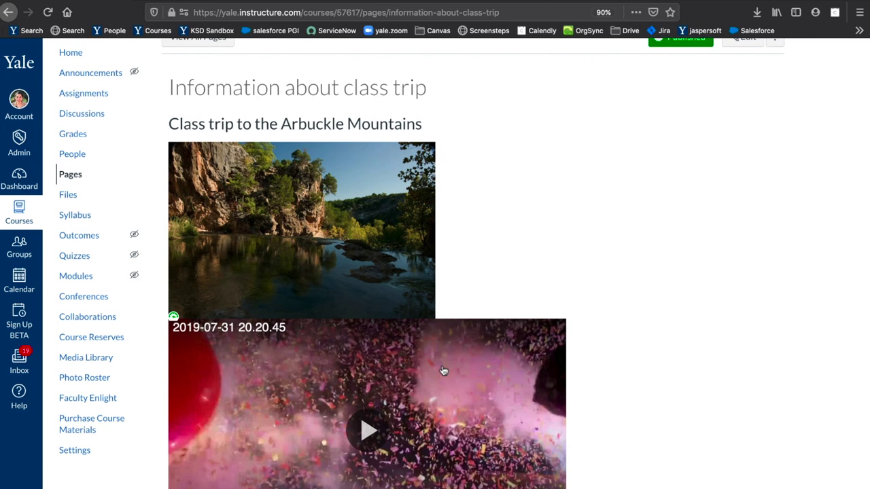
scroll(443, 367, down, 2)
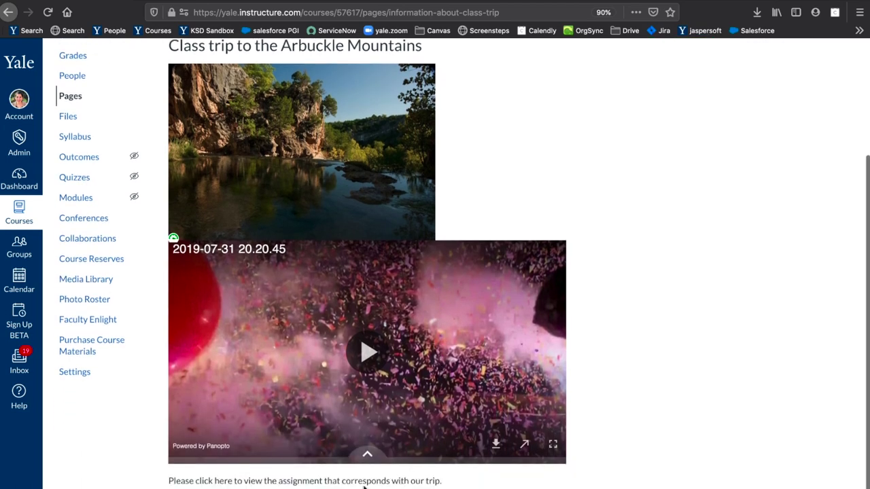
scroll(747, 105, up, 5)
Set 'Can edit this page' to Teachers and students and save the page.
click(751, 106)
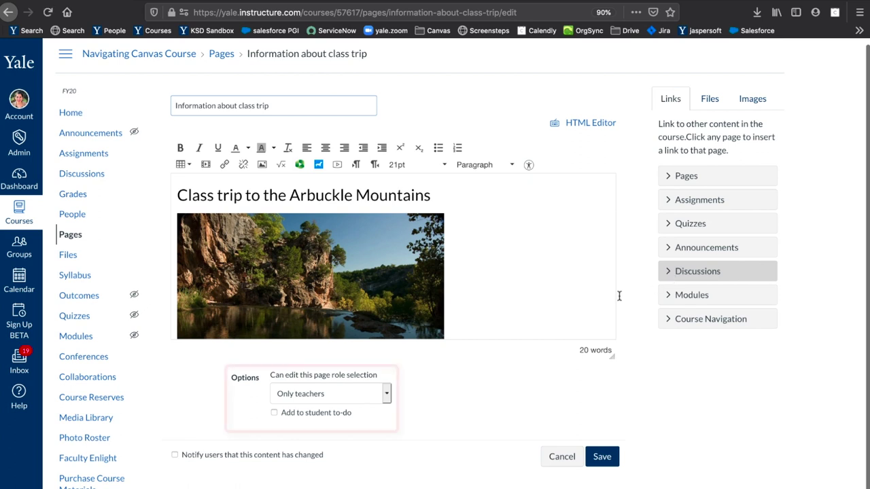
click(385, 393)
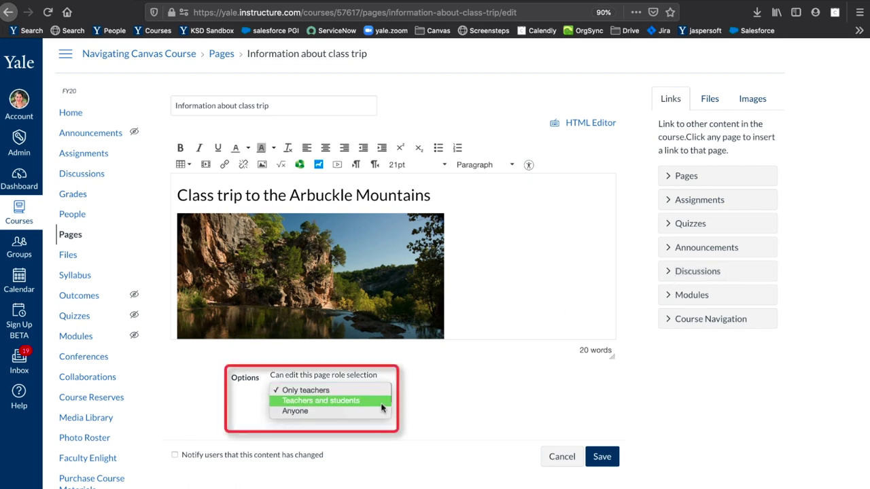
click(385, 401)
click(607, 456)
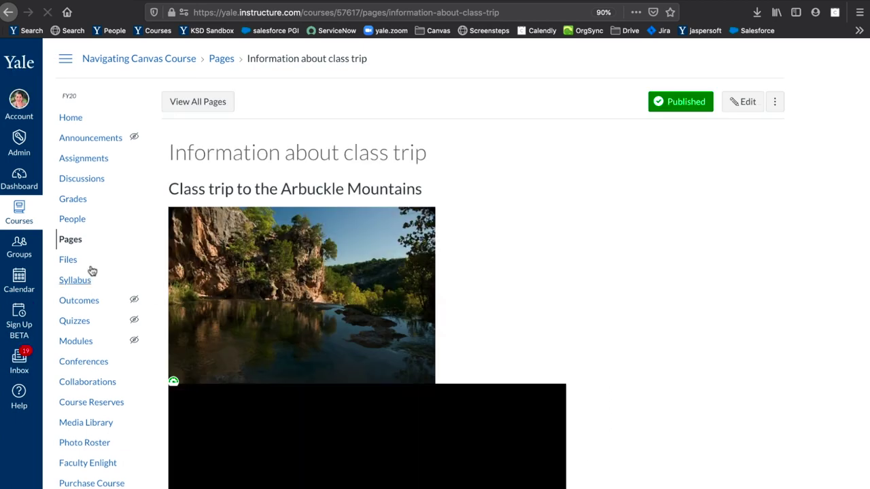
Upload the Accessibility faculty guide PDF to course Files, then open the Syllabus.
click(82, 260)
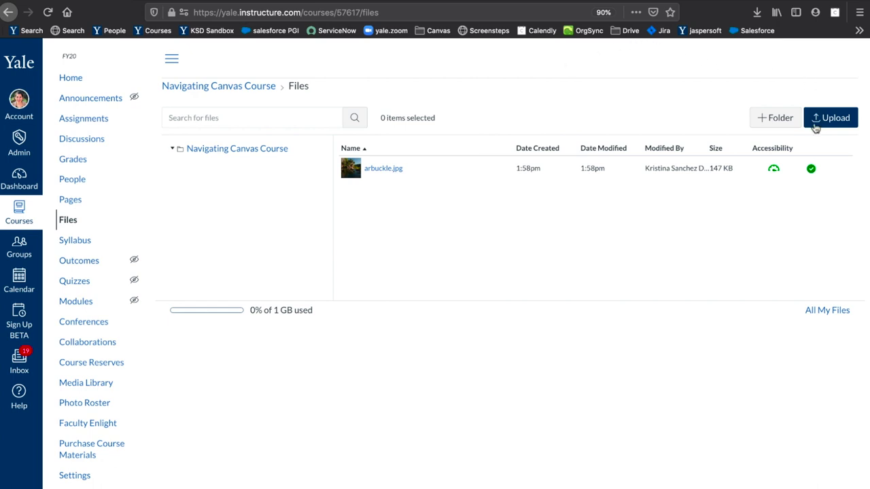
click(815, 121)
click(370, 42)
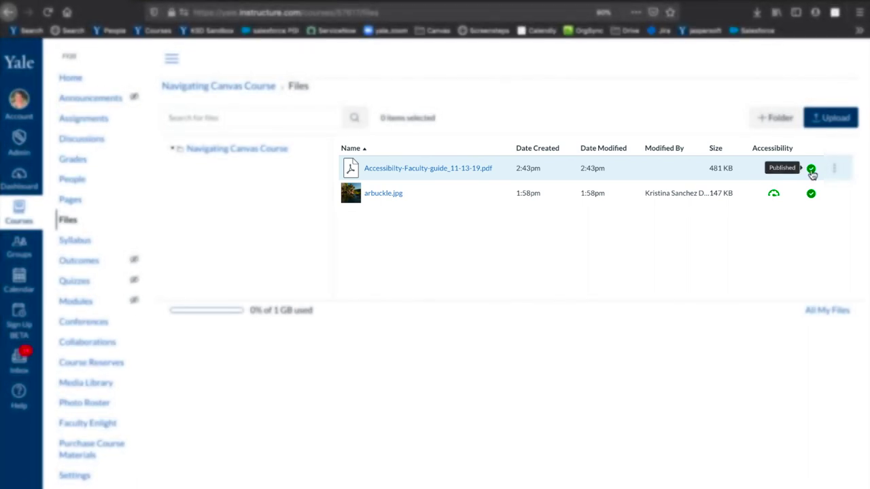
click(74, 240)
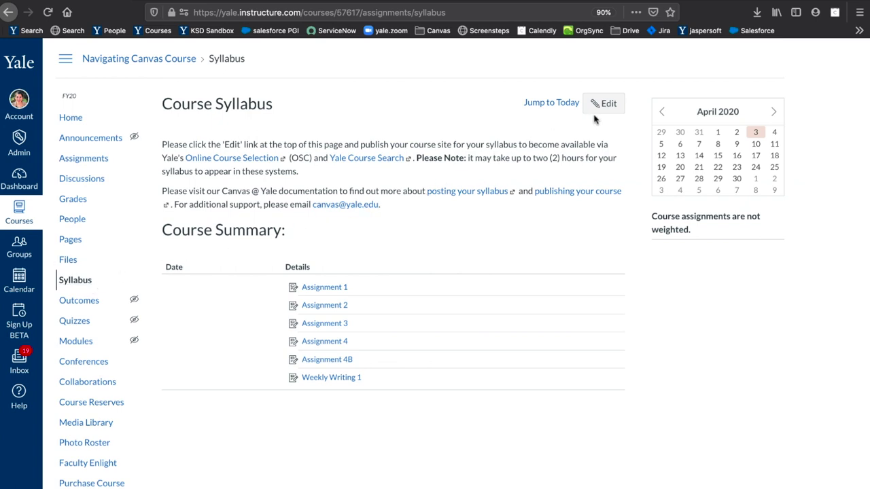
Open the syllabus editor and cancel without making changes.
click(608, 105)
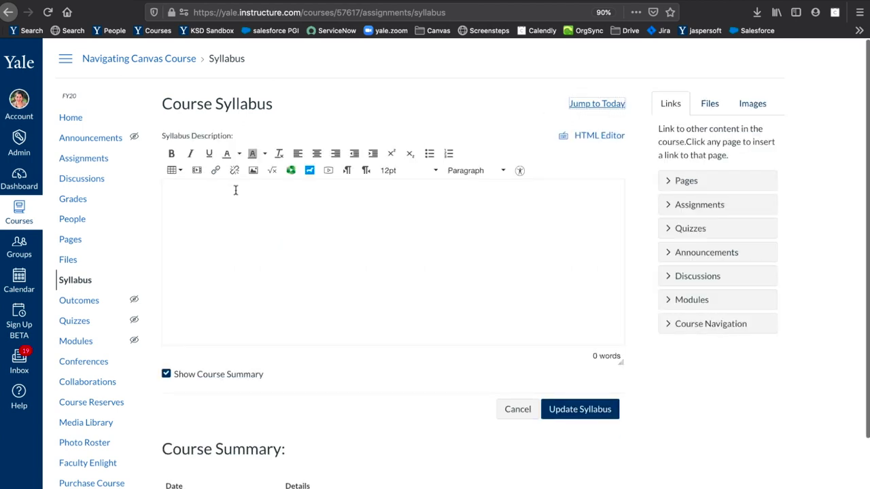
click(518, 410)
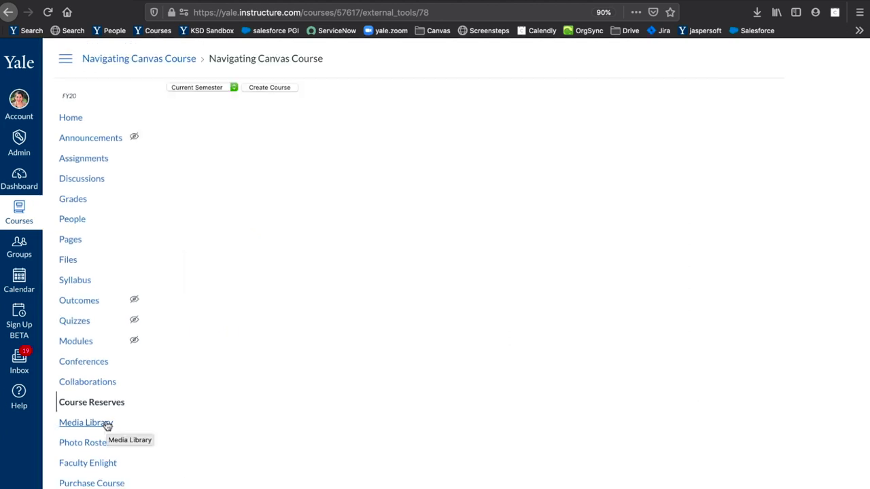
Open the Media Library, view the Create options without choosing one, and see the 2019-07-31 20.20.45 recording.
click(107, 424)
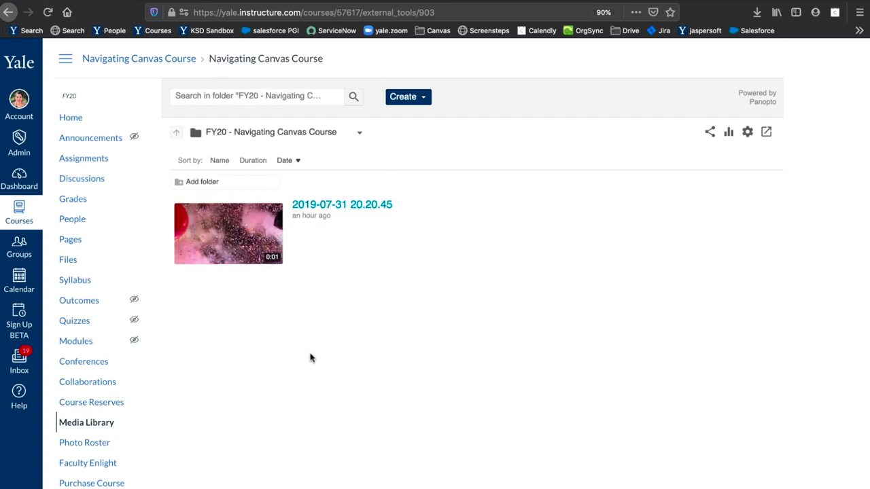
click(421, 98)
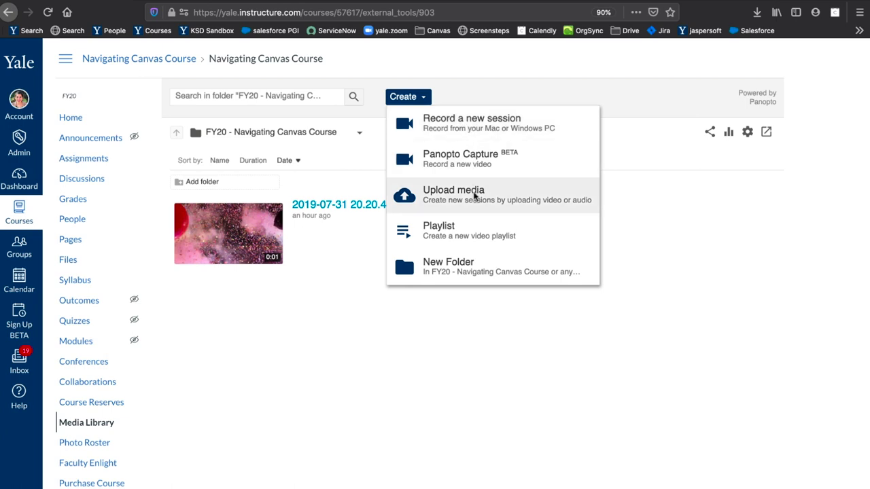
click(614, 282)
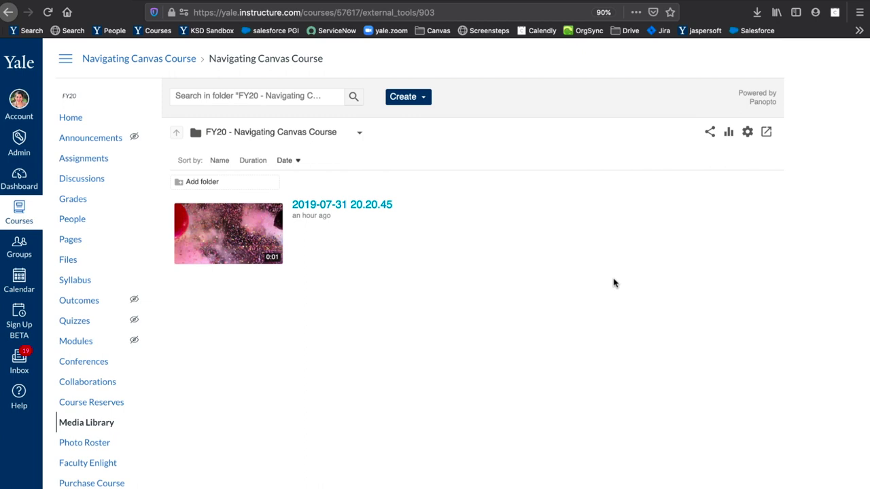
scroll(176, 431, down, 1)
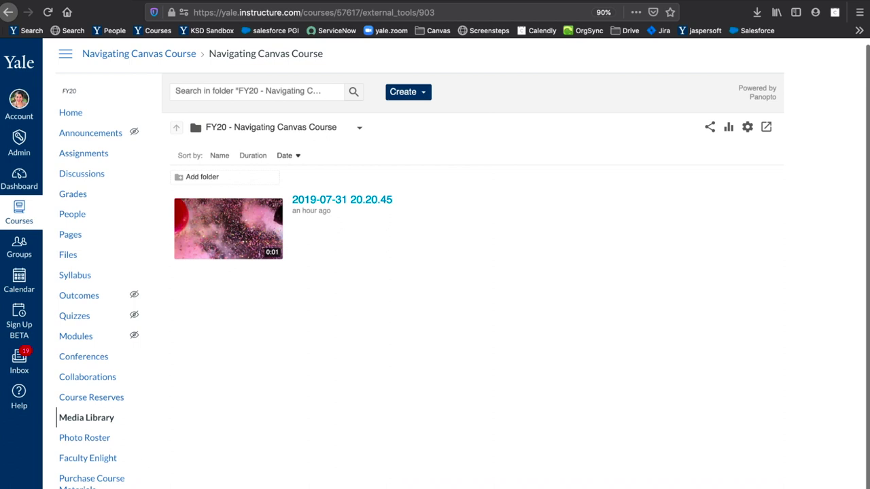
Reload course Settings, check the Sections tab, then show the Navigation tab's menu ordering.
key(super+r)
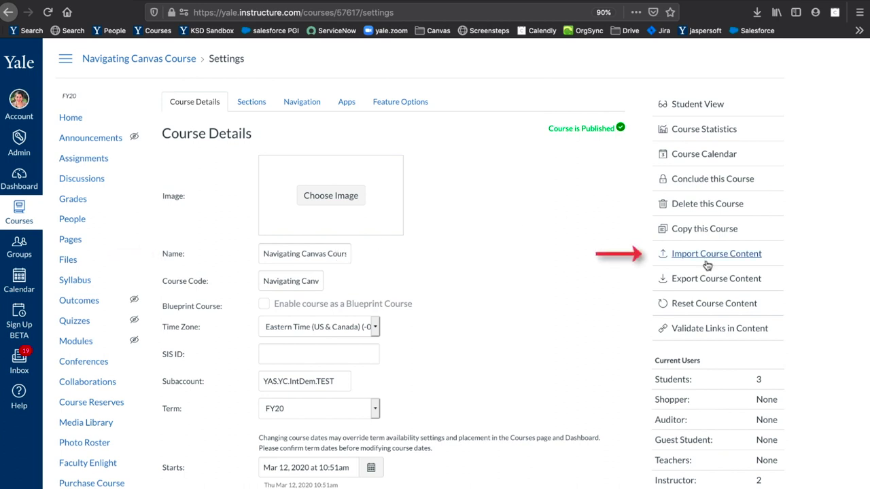
click(252, 101)
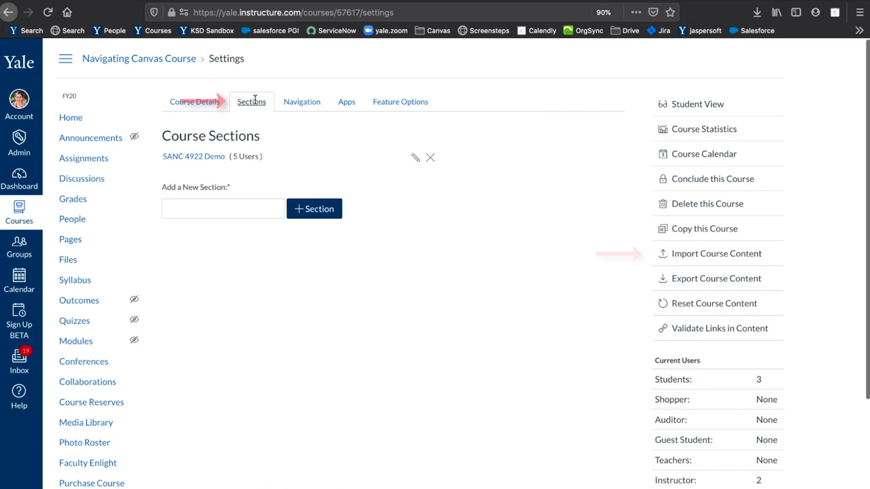
click(294, 103)
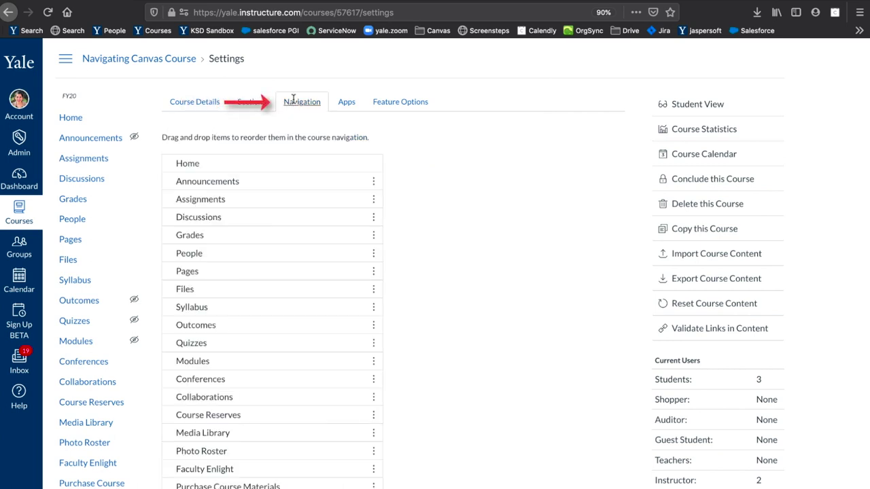
Return to the Navigating Canvas Course home page showing the syllabus and Course Summary.
click(71, 117)
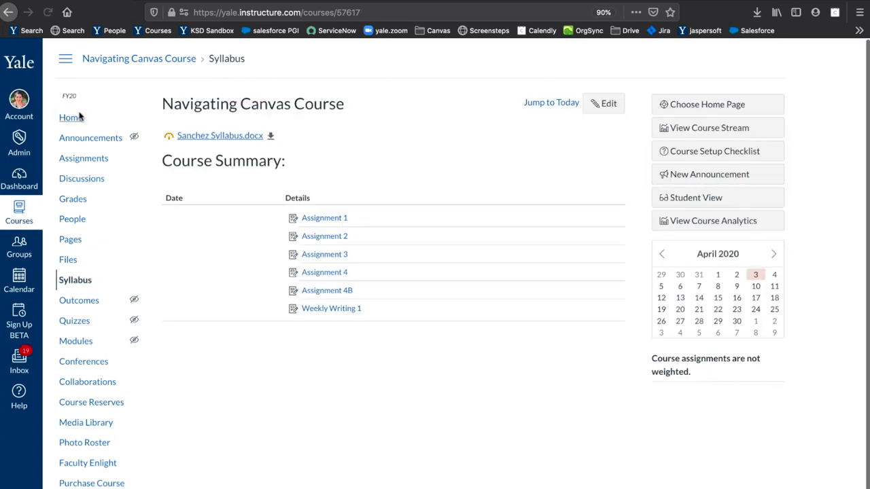